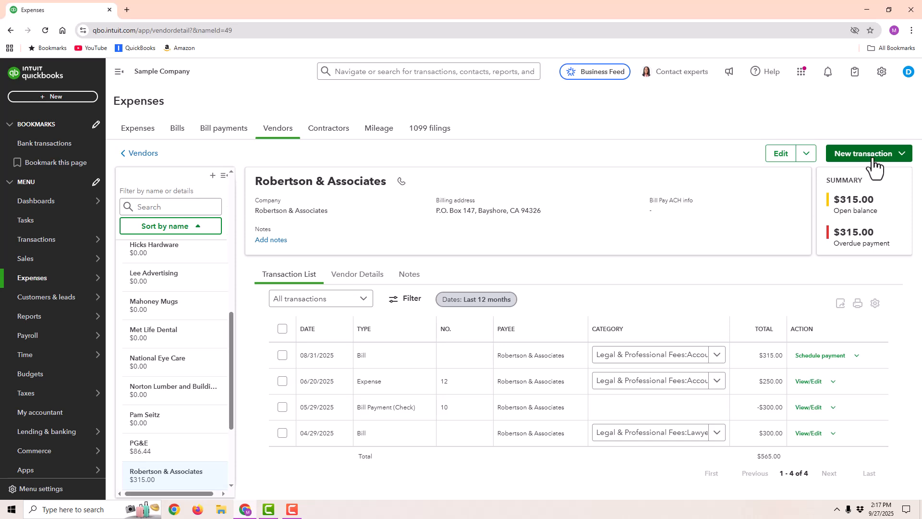
Examine the ways to create a vendor credit: the vendor's new-transaction options, the global creation list, and the 08/31/2025 Robertson & Associates bill's additional options
click(871, 154)
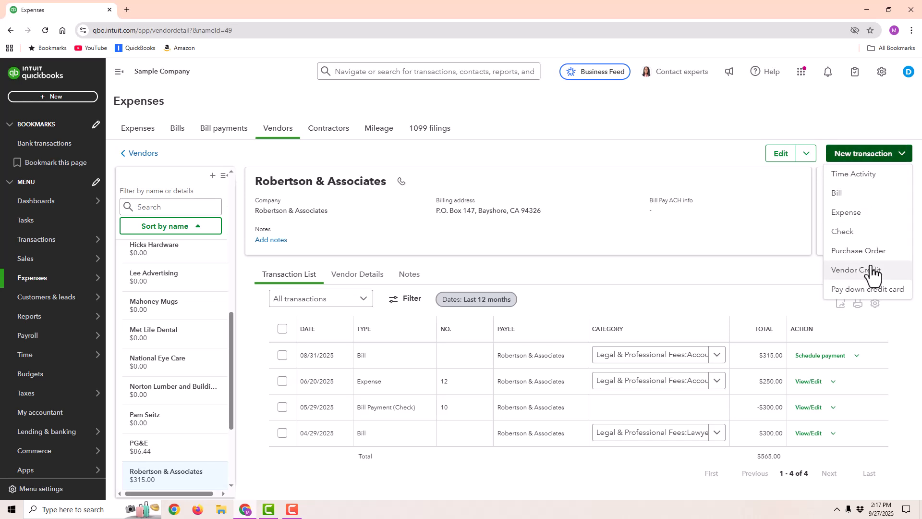
click(630, 215)
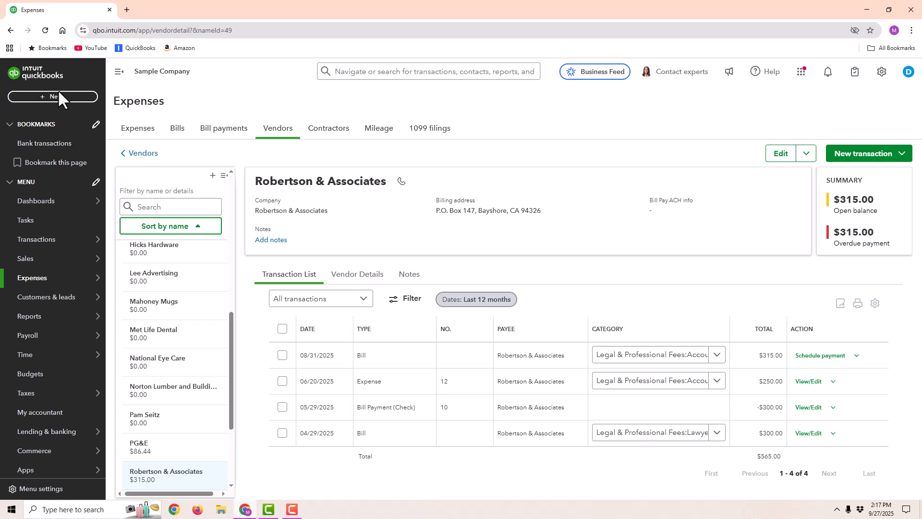
click(59, 107)
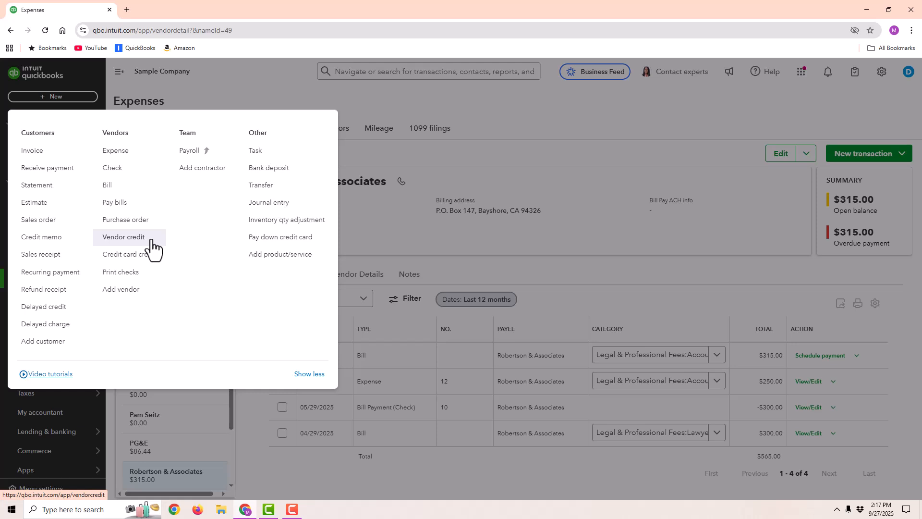
click(564, 178)
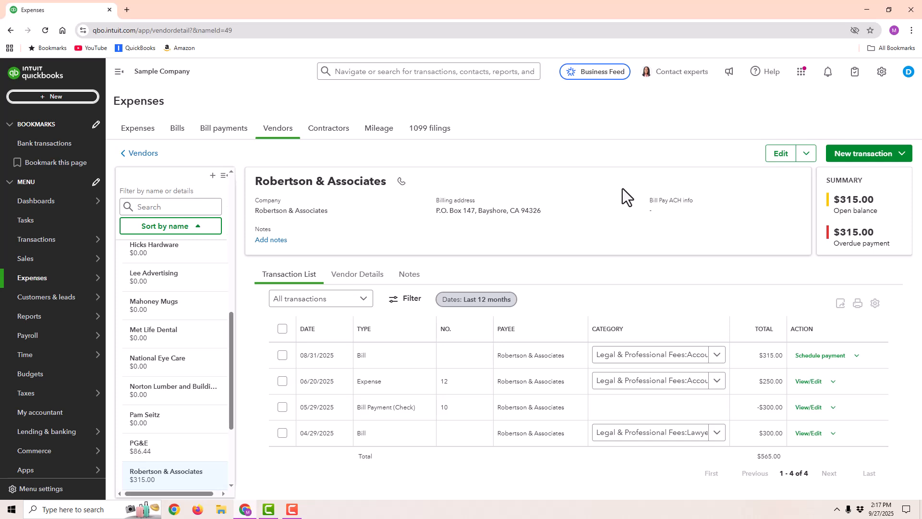
click(629, 359)
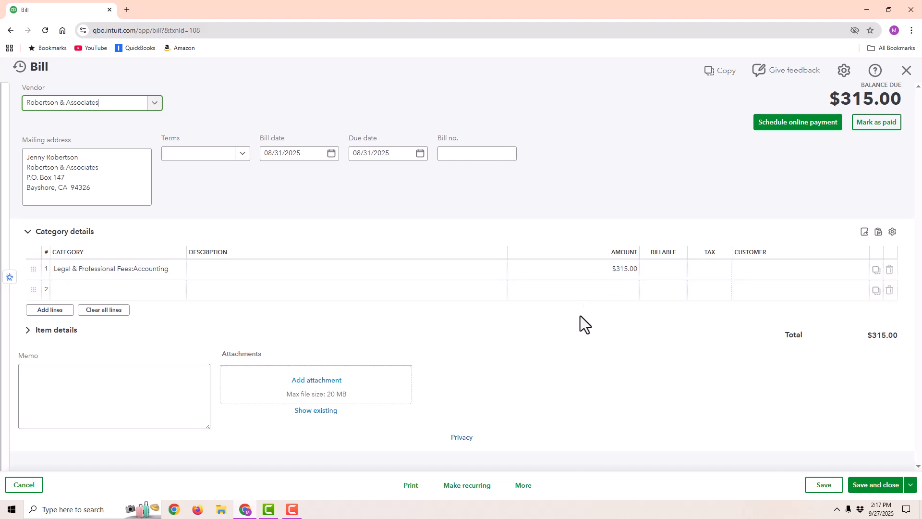
click(524, 485)
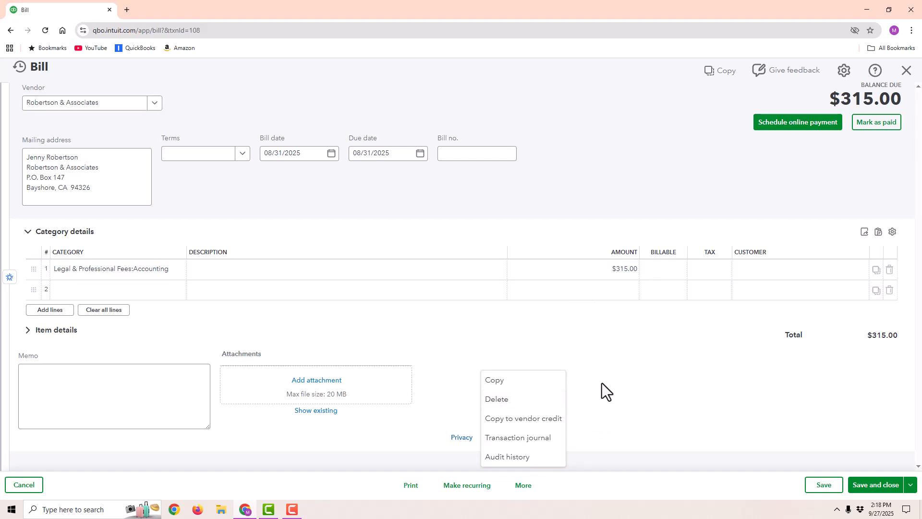
click(906, 71)
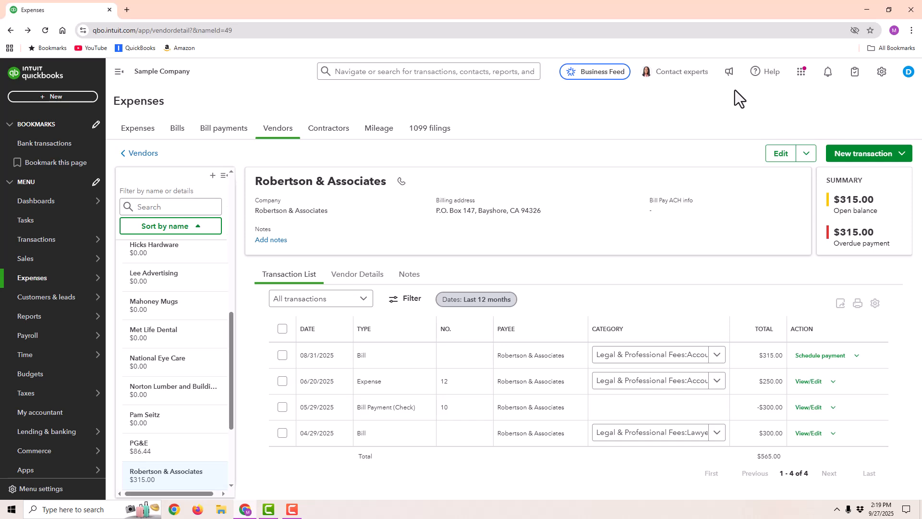
Open the first vendor in the full vendor list and start a new vendor credit for it
click(277, 136)
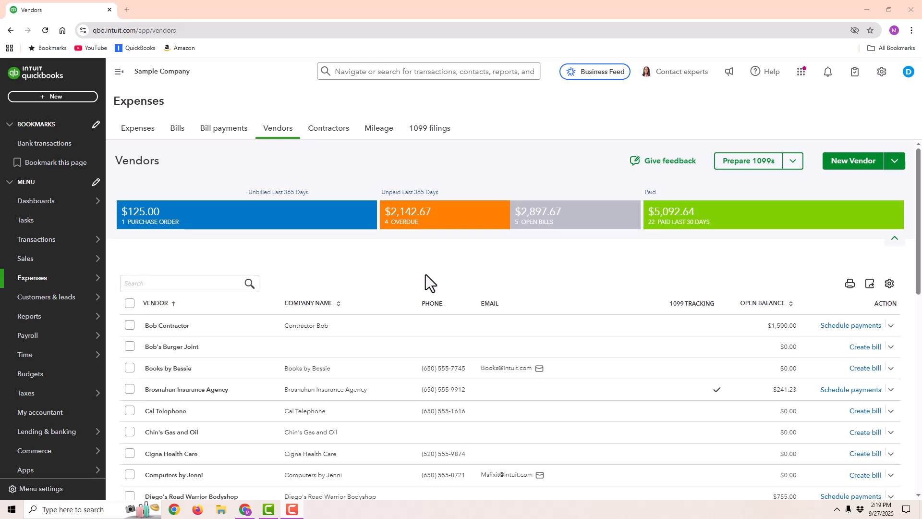
click(232, 327)
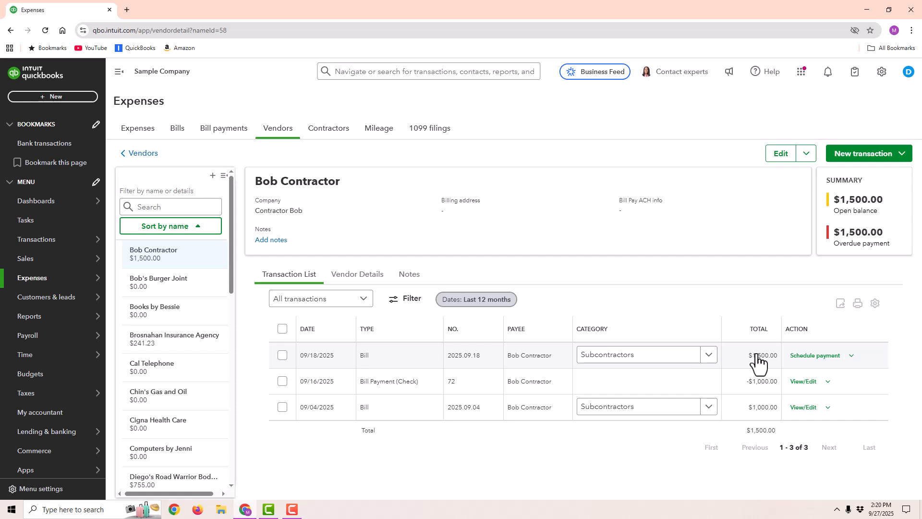
click(864, 156)
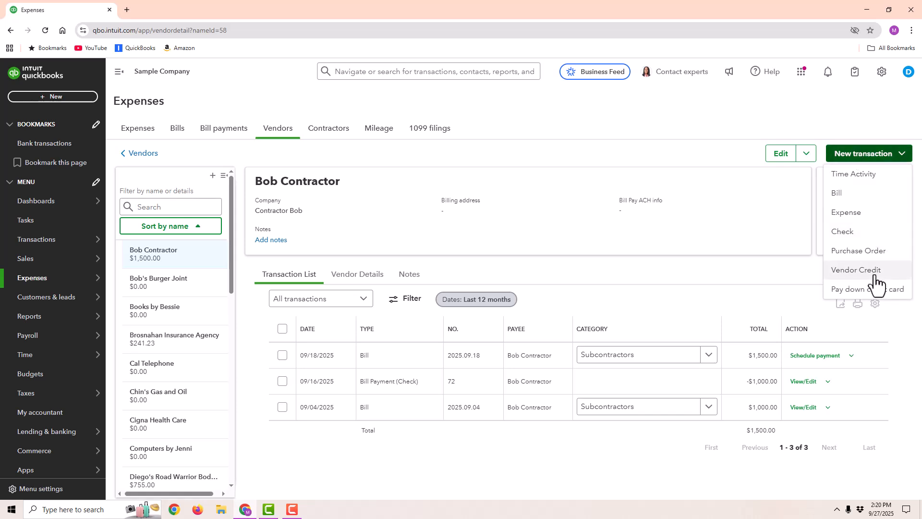
click(856, 271)
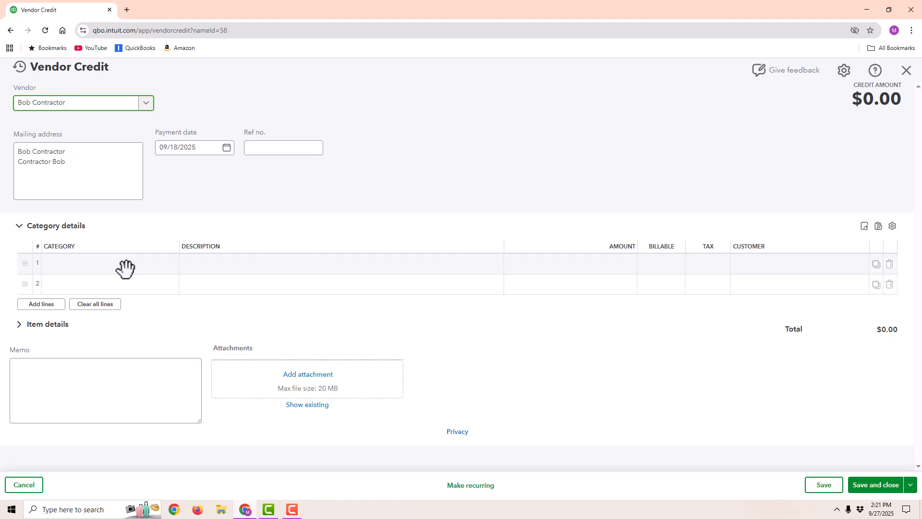
Fill the vendor credit's first category line with the Subcontractors category and an amount of $200
click(126, 268)
text(subc)
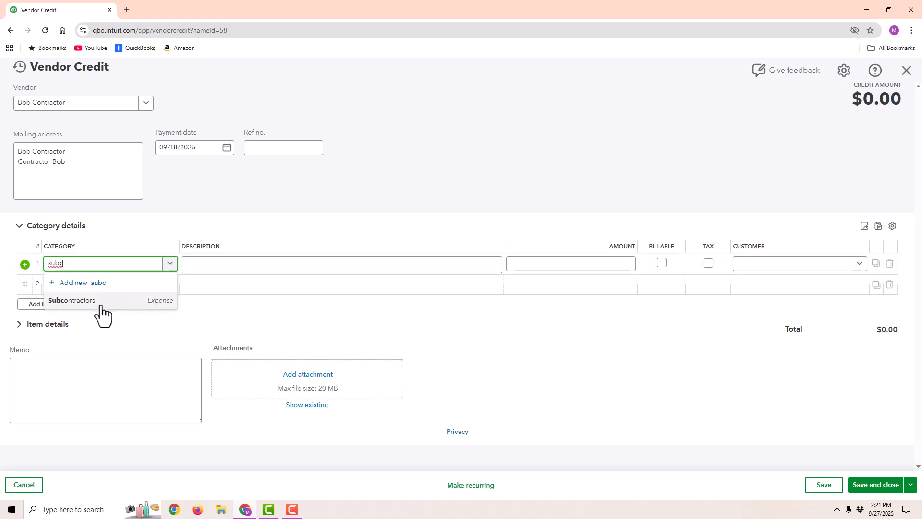
click(103, 316)
click(608, 262)
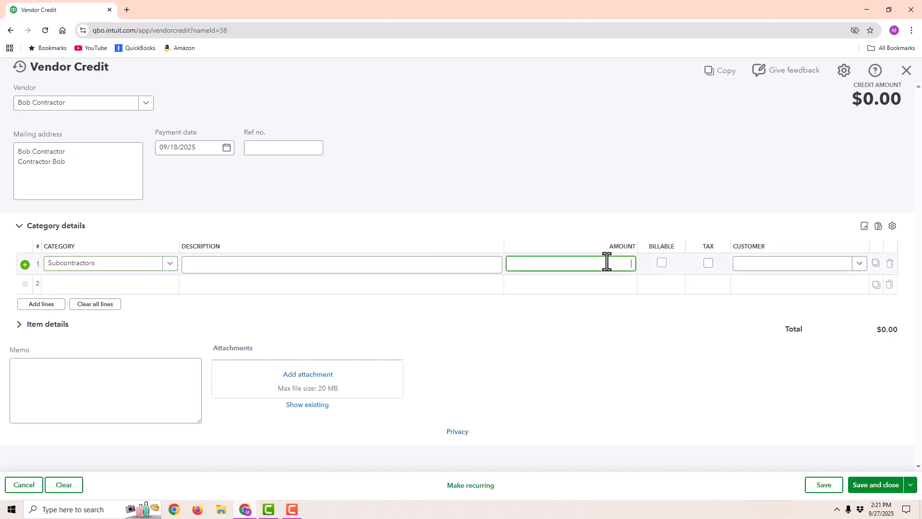
text(200)
Enter the memo "Vendor credit due to problem with Job A" and save and close the vendor credit
click(83, 393)
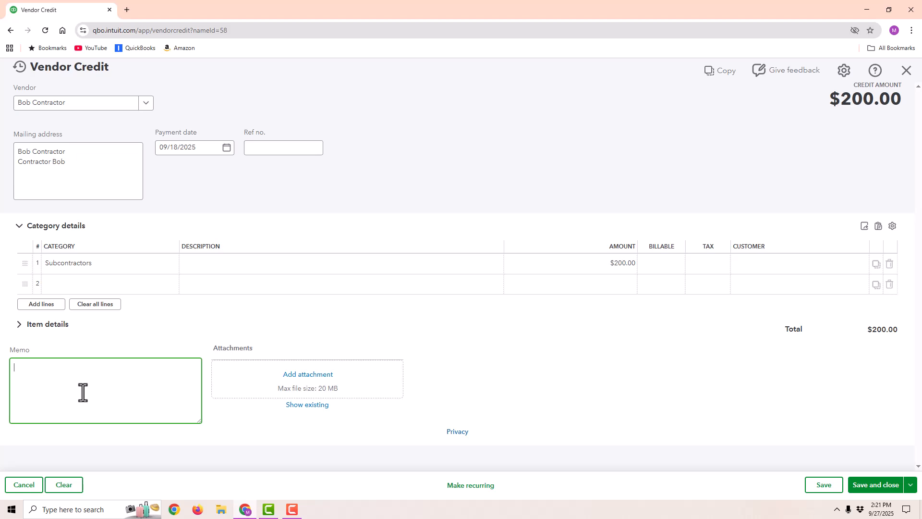
text(Vend)
text(or d)
text(redit due to problem with Job A)
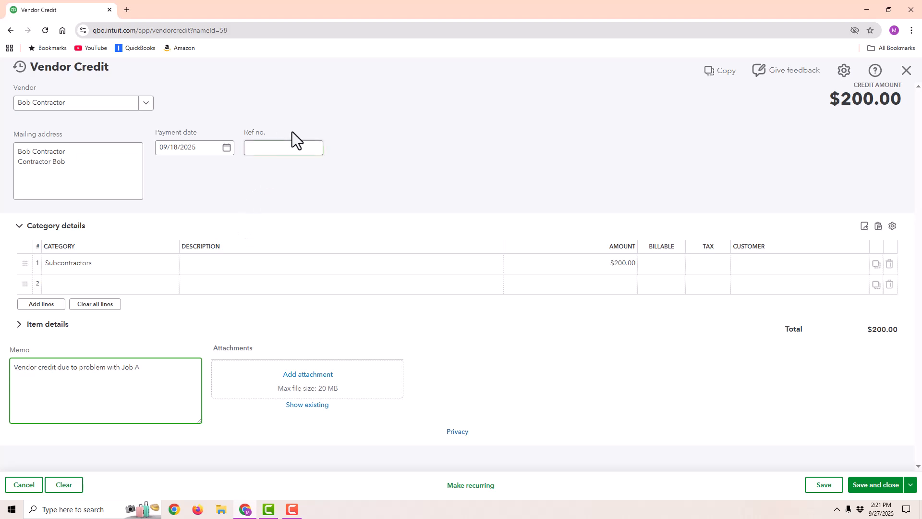
click(222, 150)
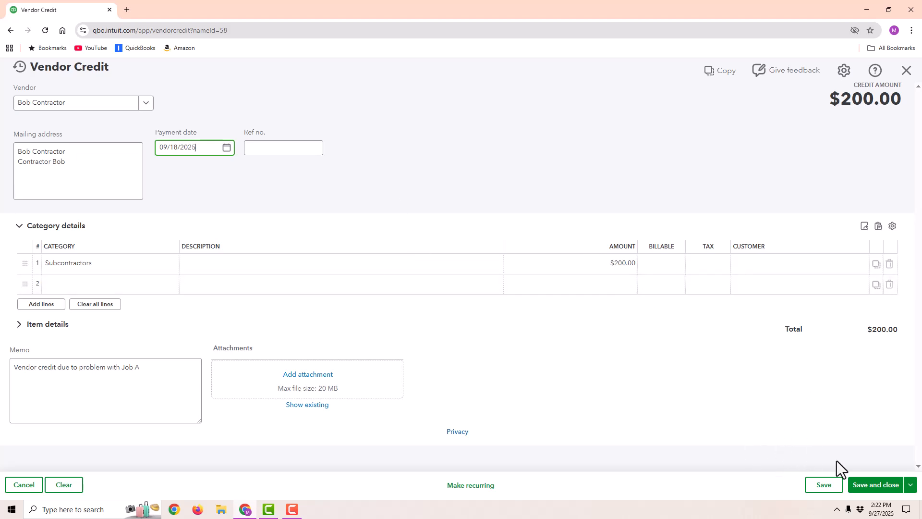
click(877, 485)
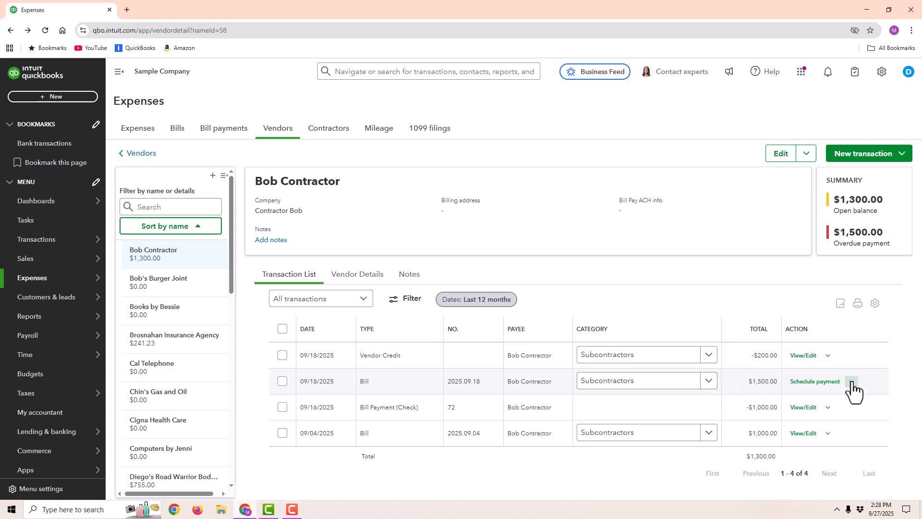
Start marking the vendor's open bill 2025.09.18 as paid and review its bill, credit and payment amounts
click(852, 382)
click(830, 400)
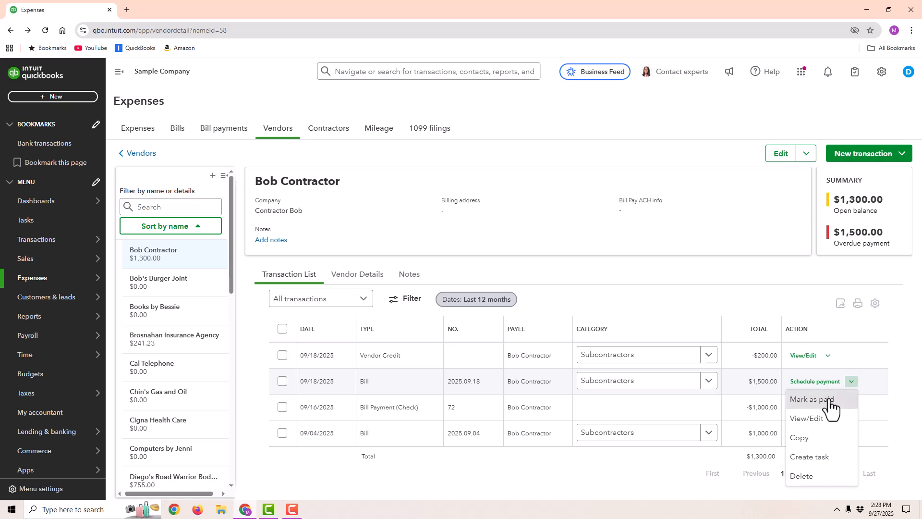
scroll(585, 266, down, 3)
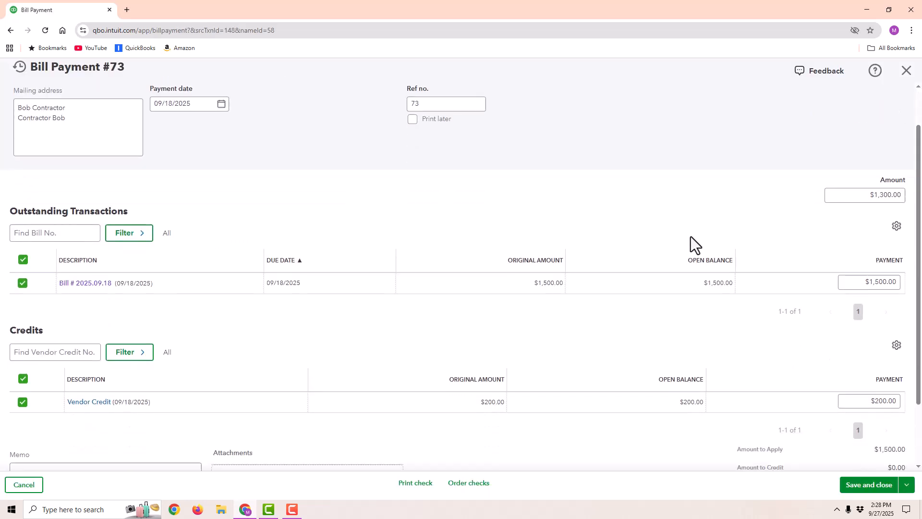
scroll(603, 237, up, 3)
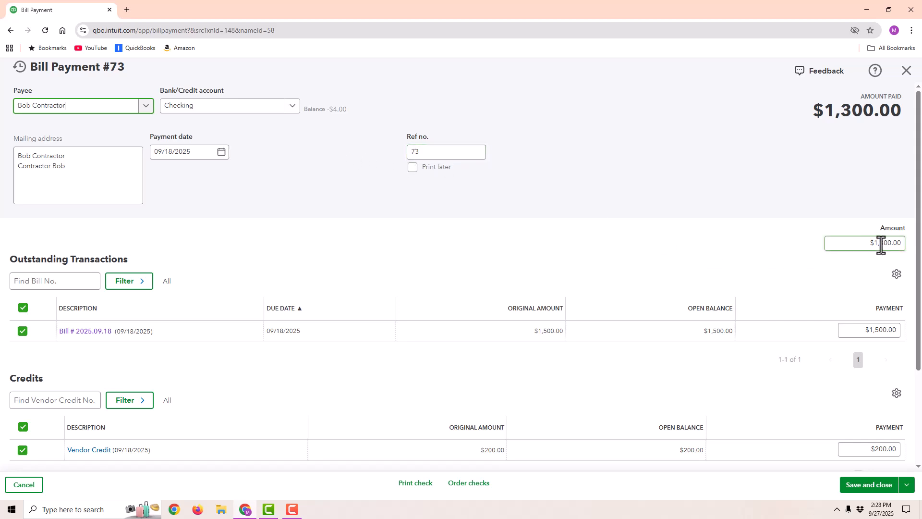
scroll(879, 248, down, 2)
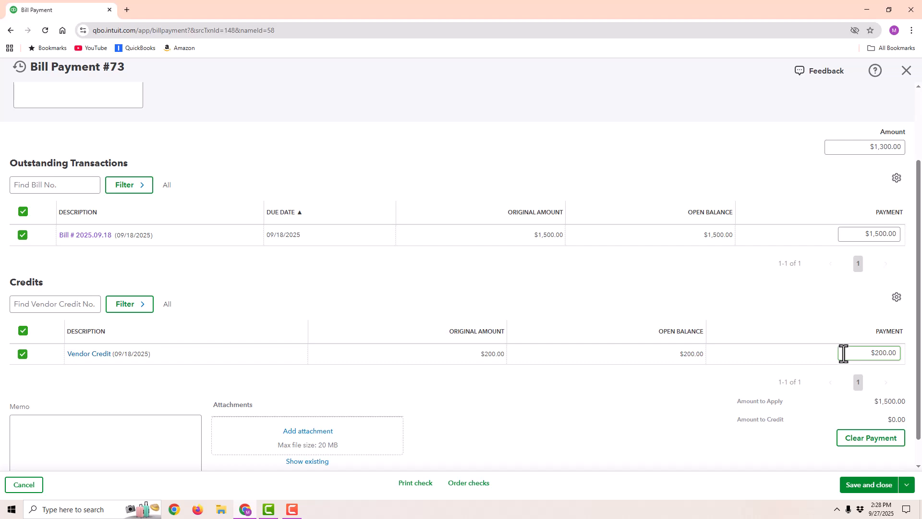
scroll(803, 288, up, 2)
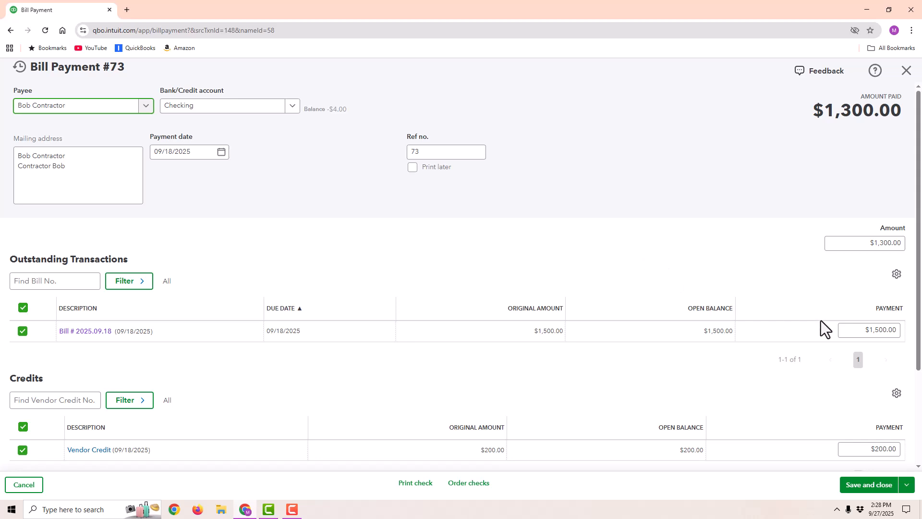
Set the bill's payment to $200 and the total payment amount to $0 so only the vendor credit applies
click(865, 330)
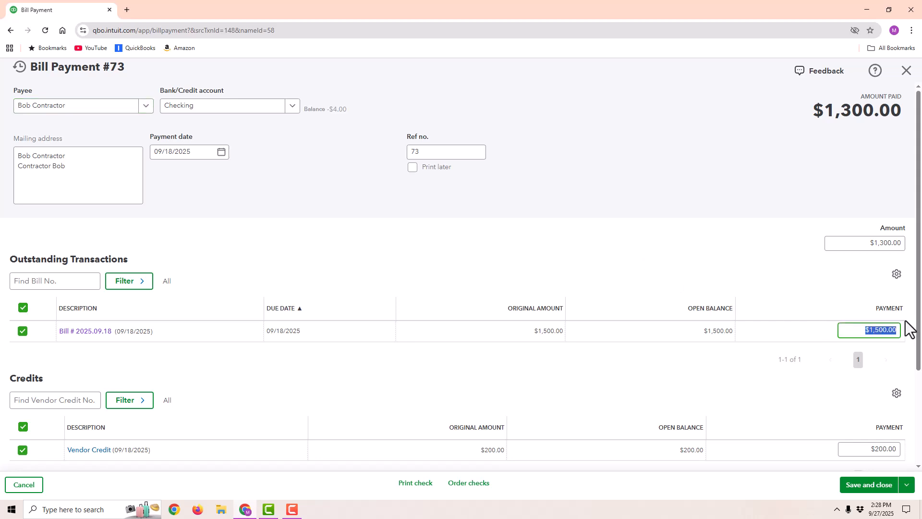
text(2200)
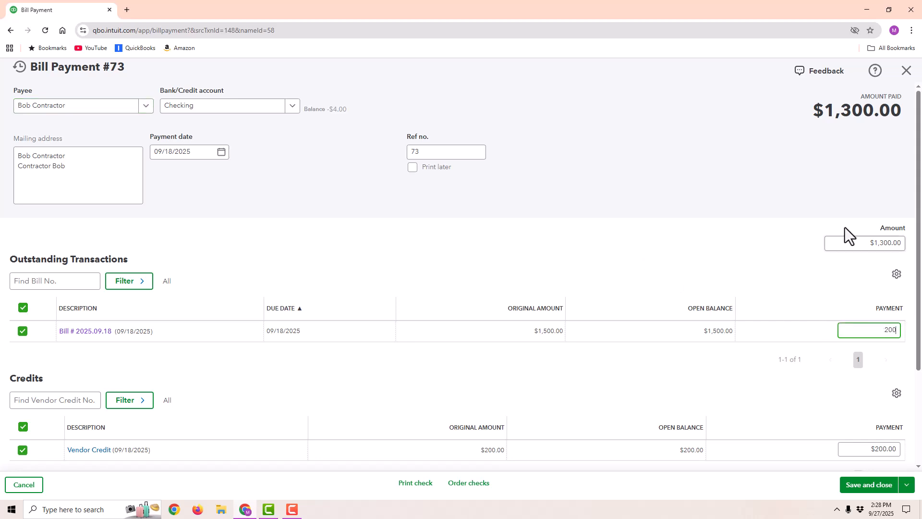
click(855, 245)
text(0)
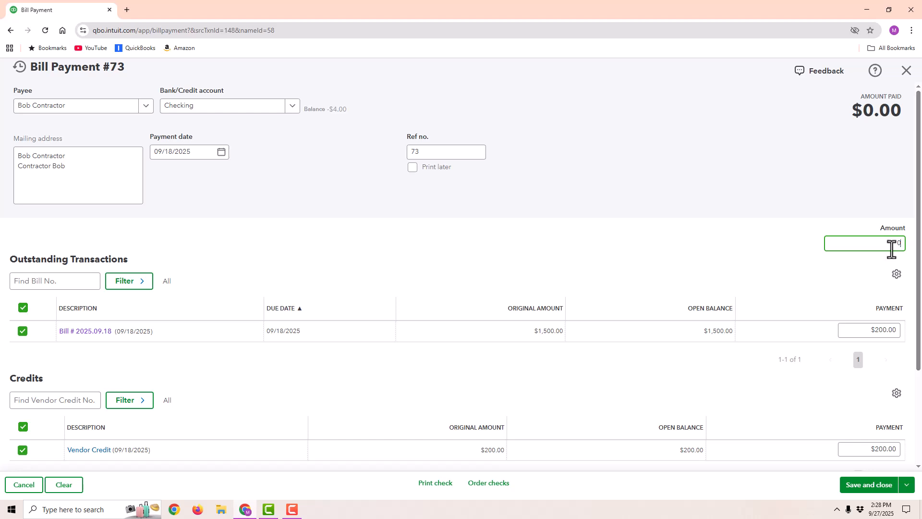
Set the bill payment's reference number to "apply credit" and save and close it
click(442, 152)
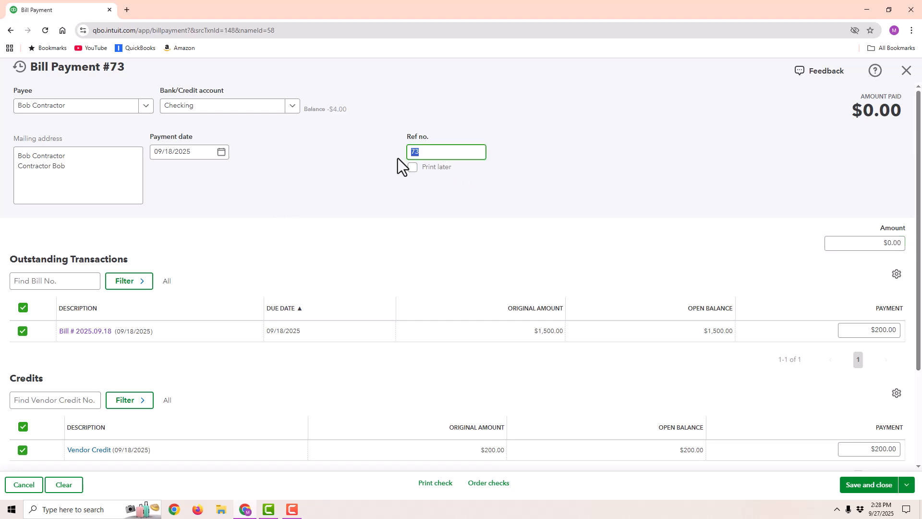
text(apply credit)
click(861, 486)
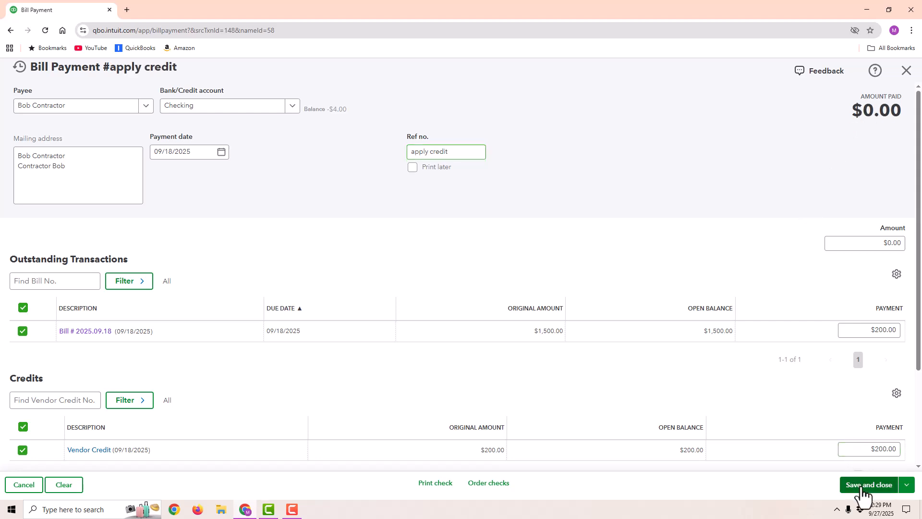